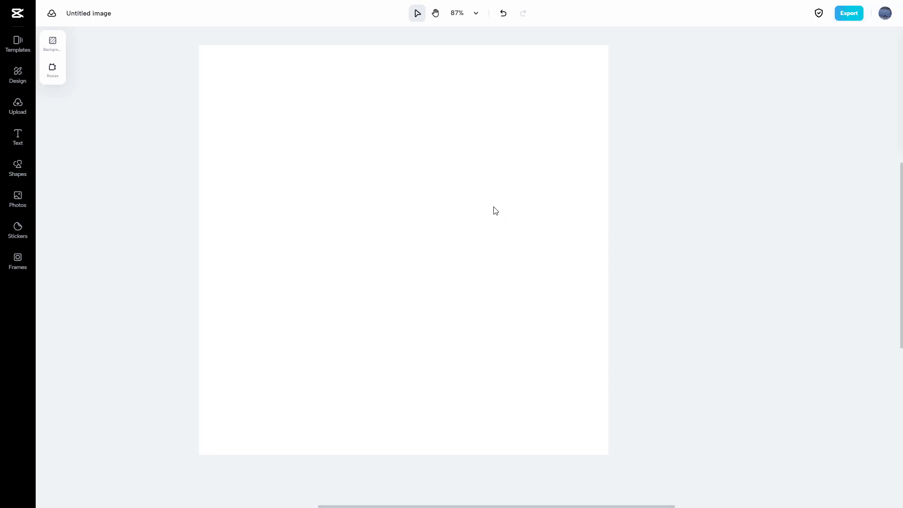
- Add a title text to the canvas reading "TutorTube"
click(19, 139)
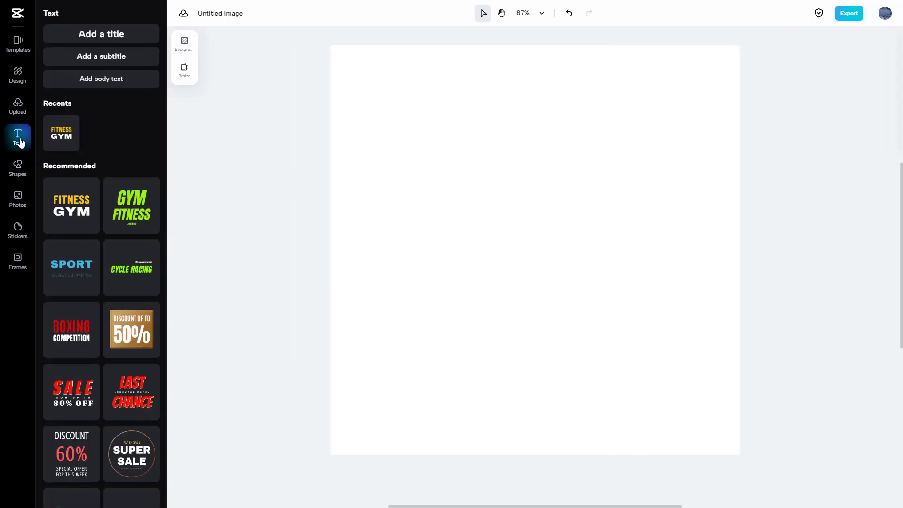
click(113, 37)
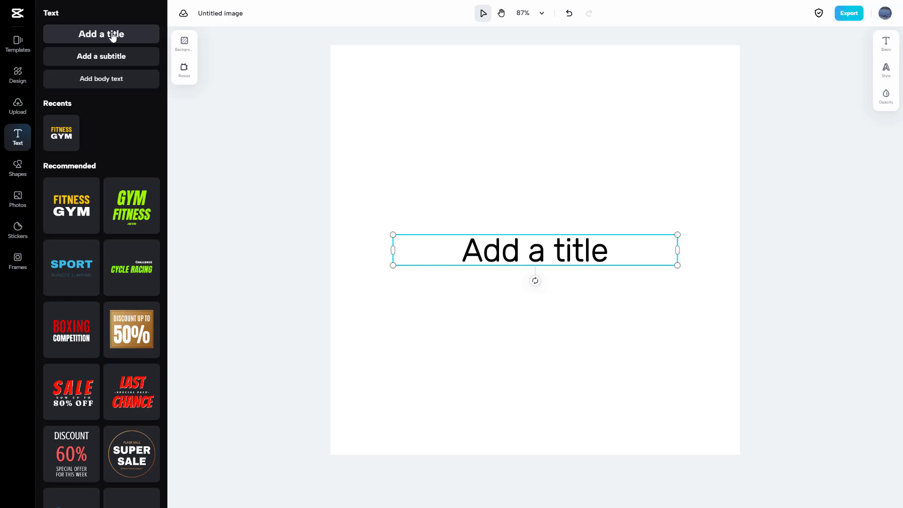
double_click(528, 257)
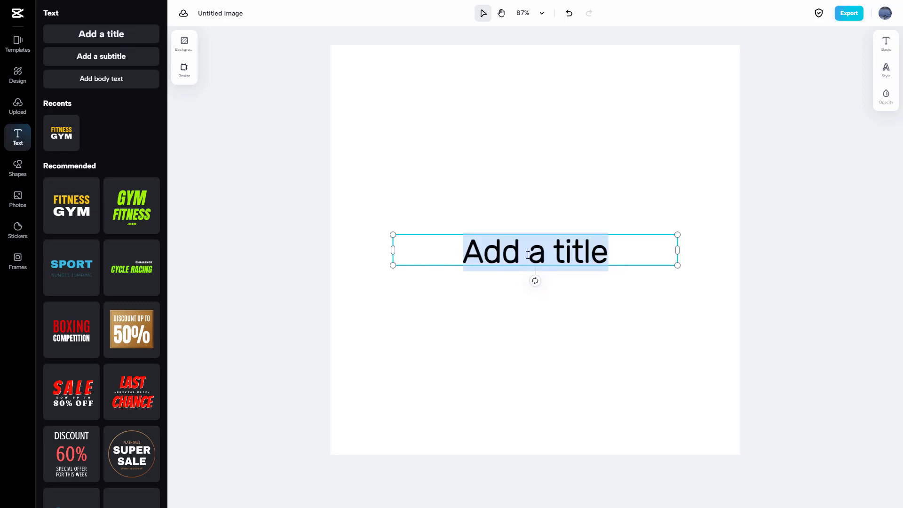
text(TutorTube)
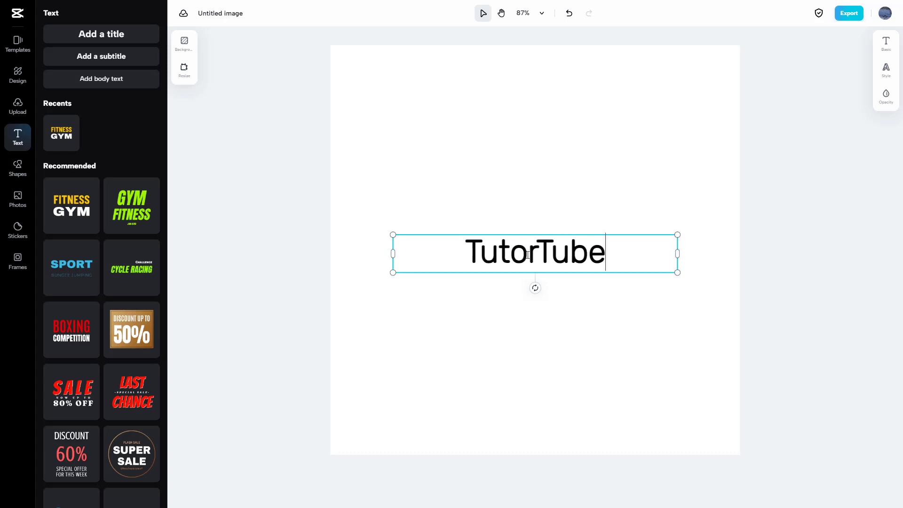
- Add a subtitle below the title reading "Learning at your Convenience"
click(126, 63)
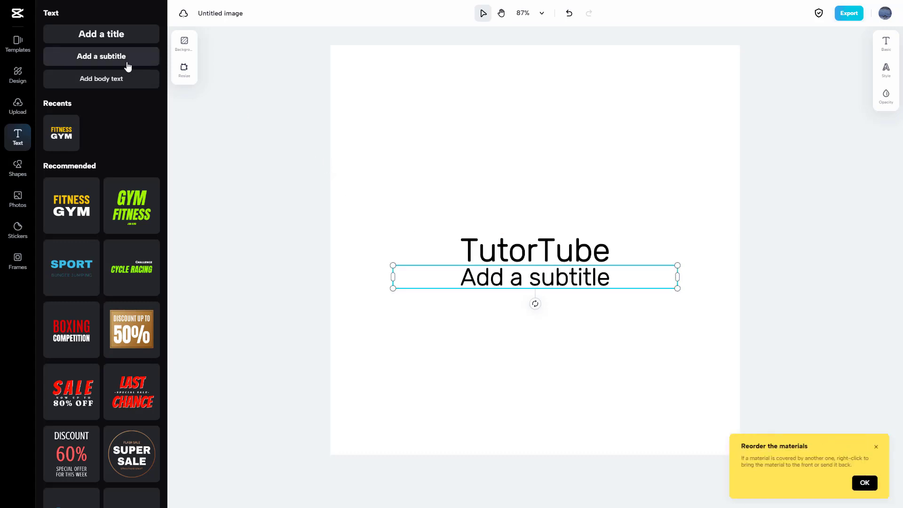
click(880, 447)
double_click(574, 281)
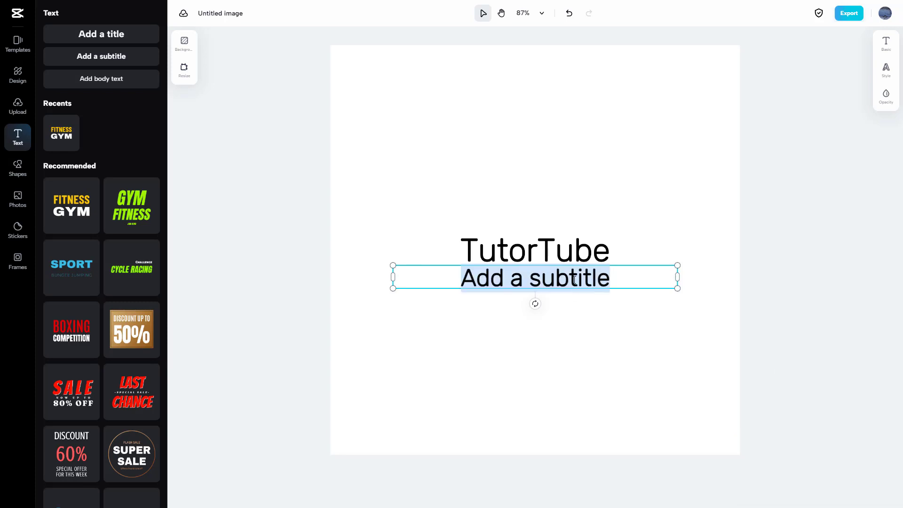
text(Learni)
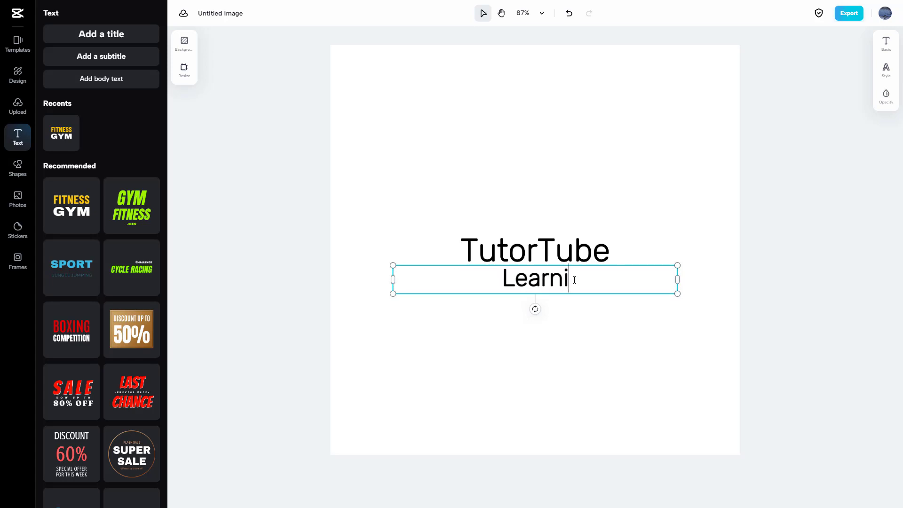
text(ng at your )
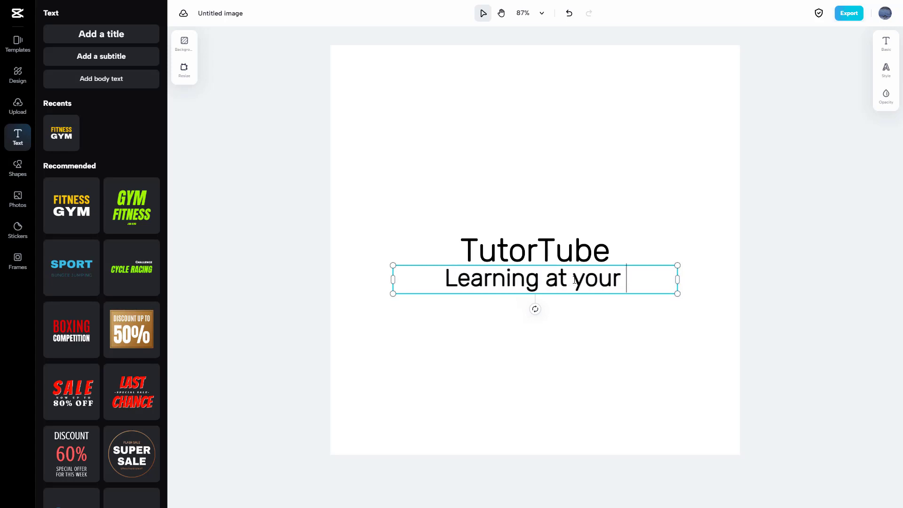
text(Convenience)
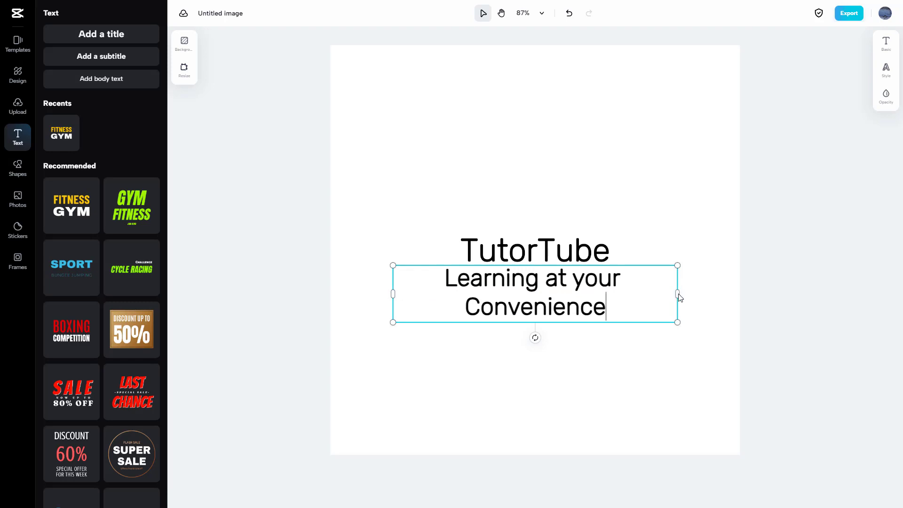
click(691, 288)
click(598, 288)
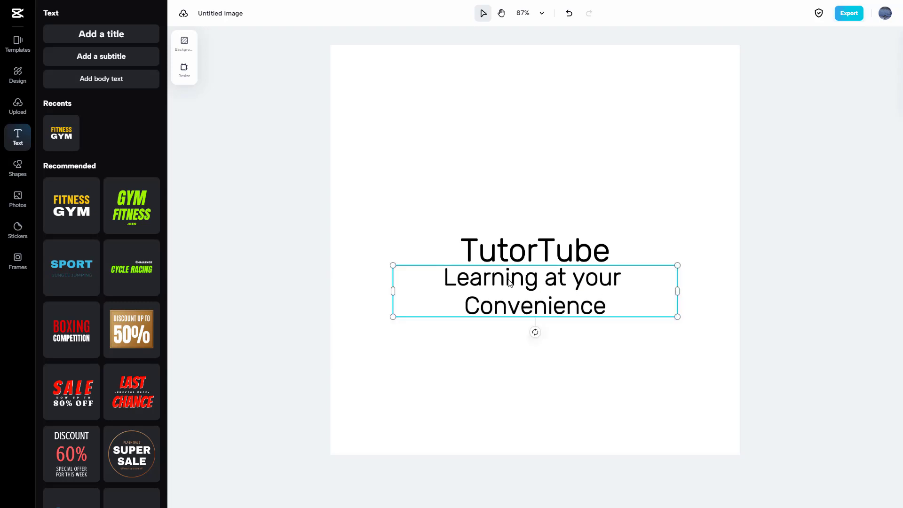
- Add body text below the subtitle reading "Keep on Learning"
click(117, 79)
double_click(549, 327)
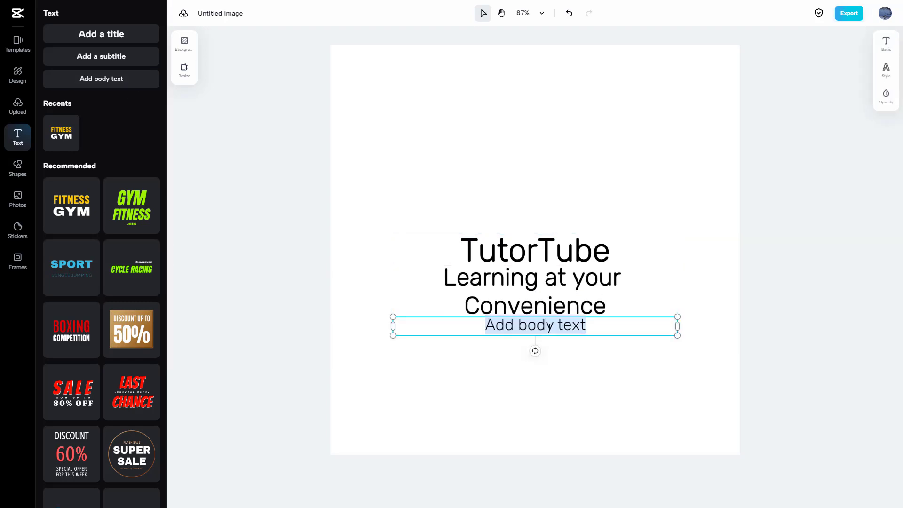
text(Keep on )
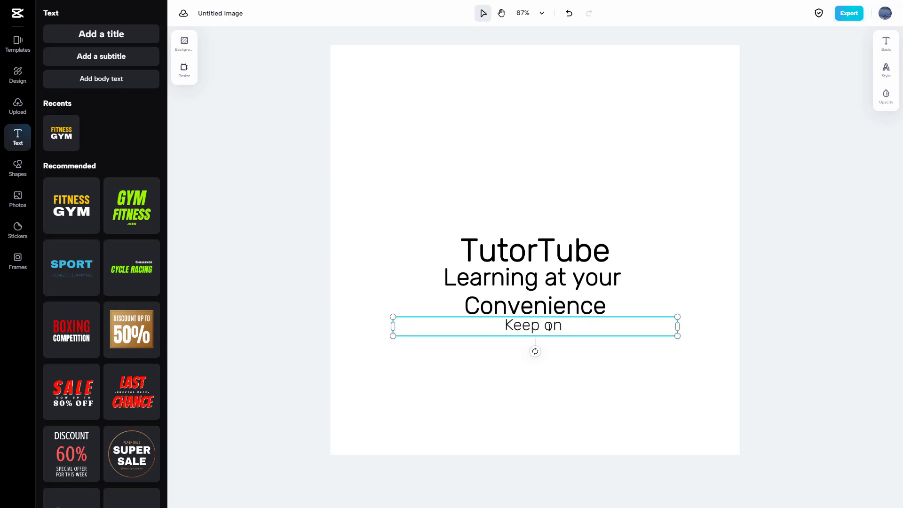
text(Learning)
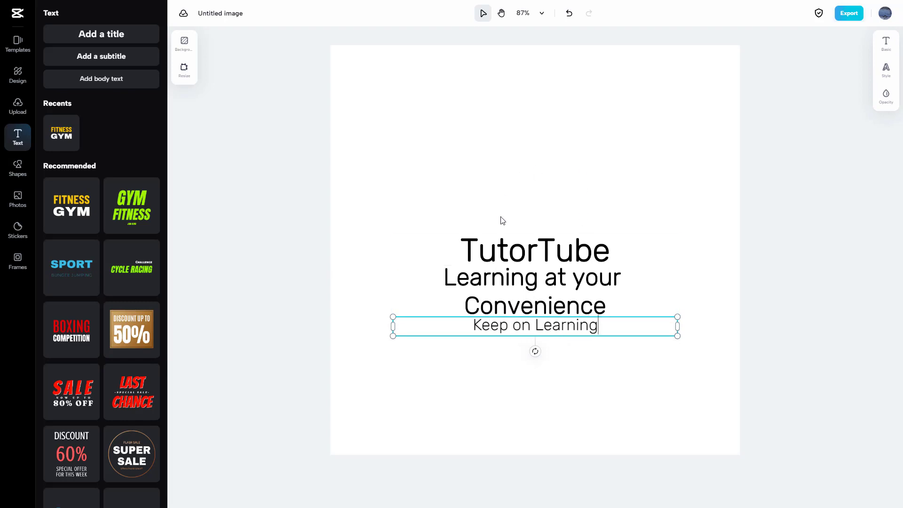
click(531, 198)
- Change the font of the TutorTube title to Caveat Brush-Regular
click(494, 255)
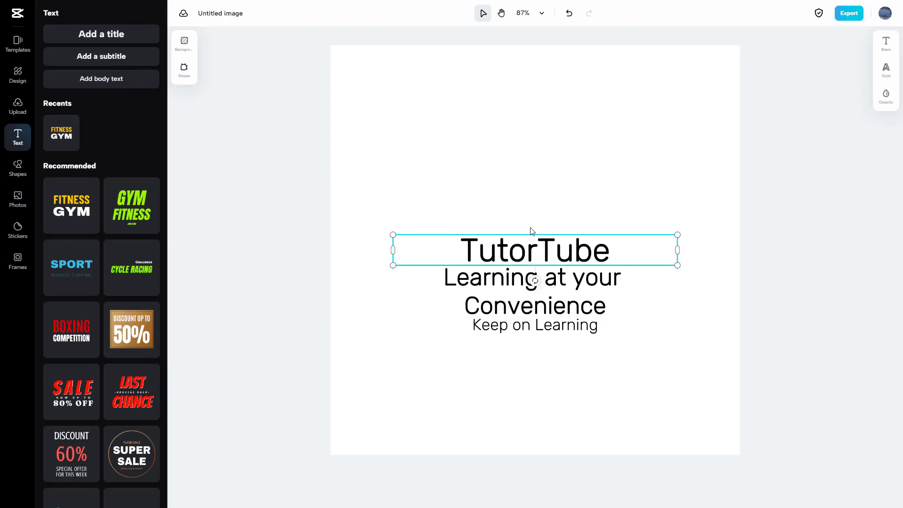
click(531, 186)
click(532, 251)
click(885, 43)
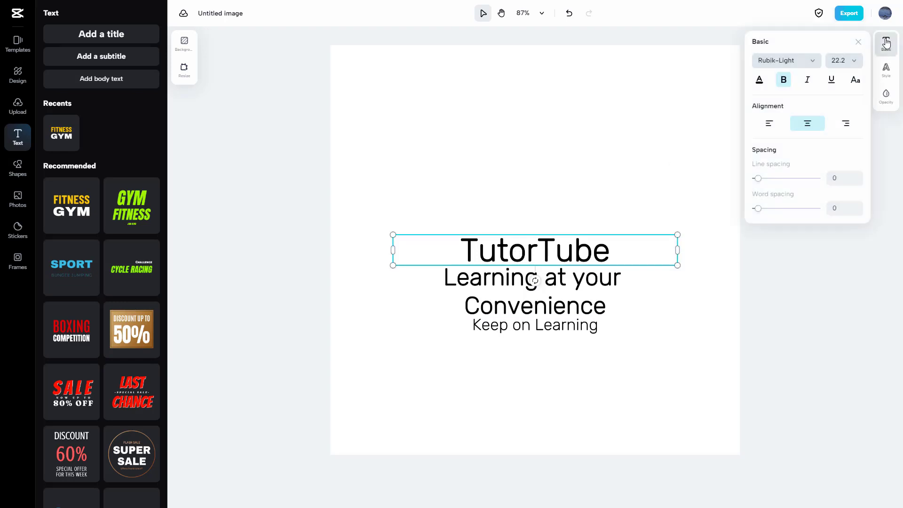
click(811, 60)
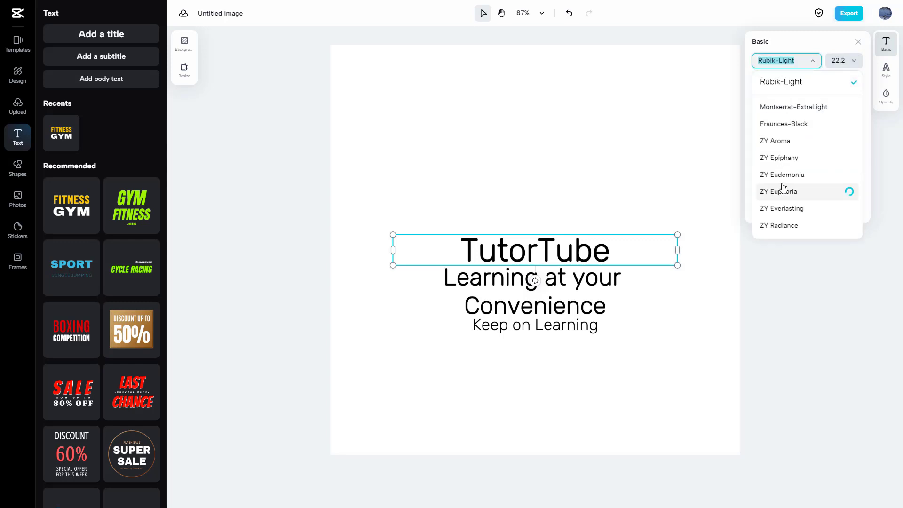
scroll(783, 187, down, 10)
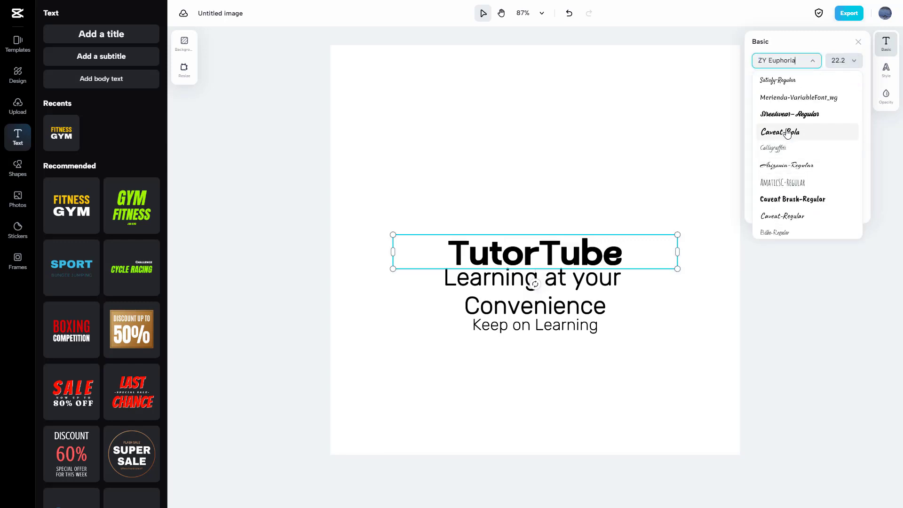
click(785, 202)
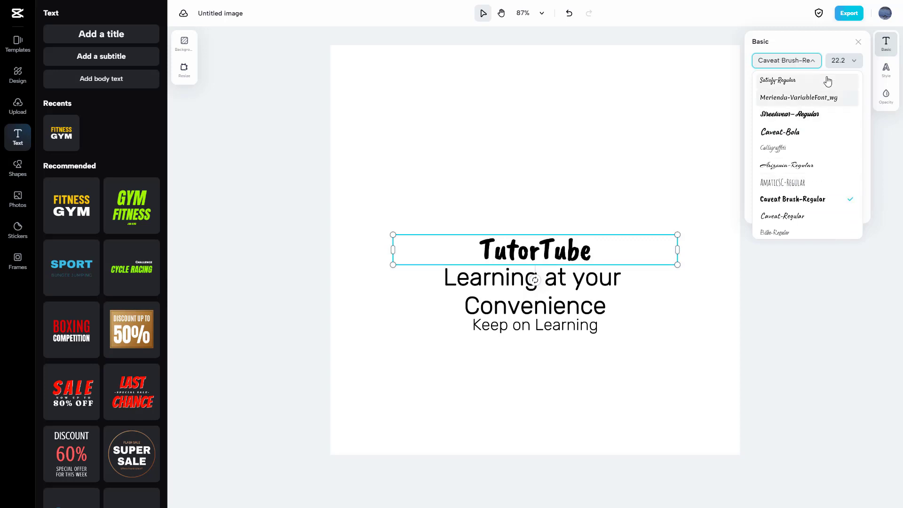
- Set the TutorTube title's font size to 30
click(854, 68)
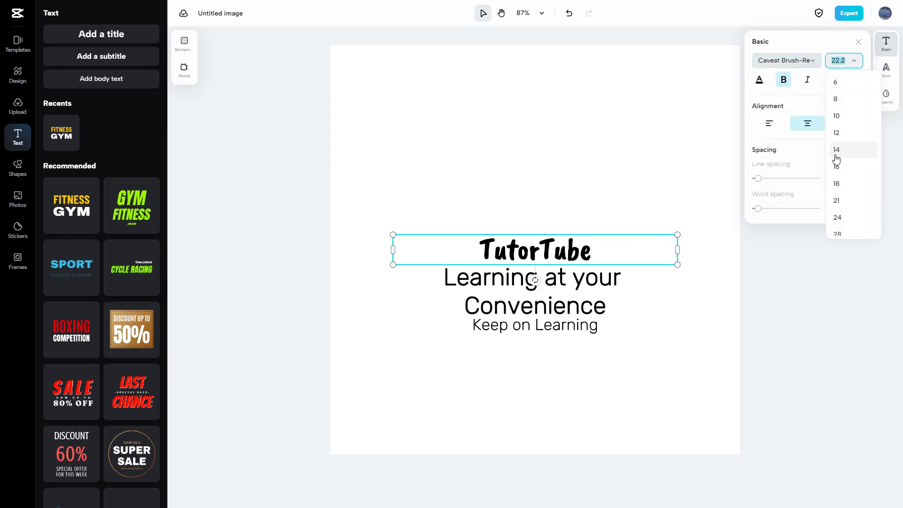
click(839, 184)
scroll(837, 225, down, 5)
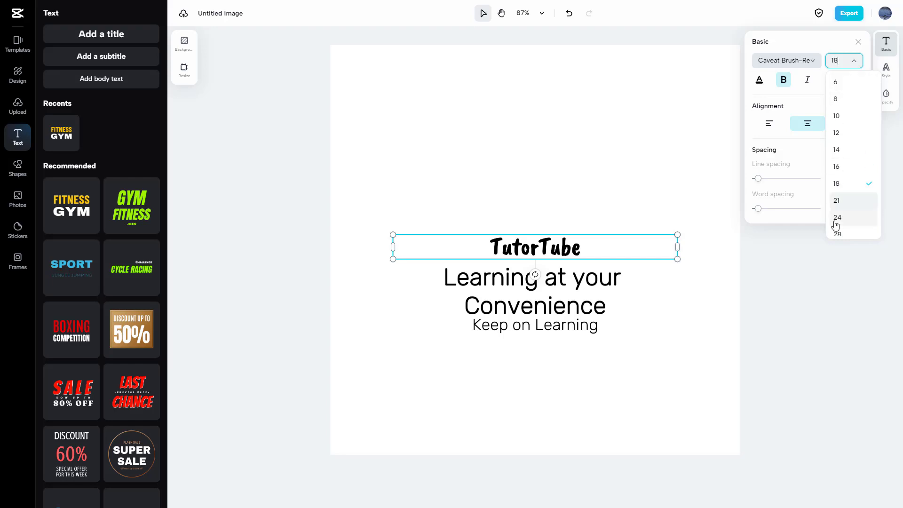
click(838, 226)
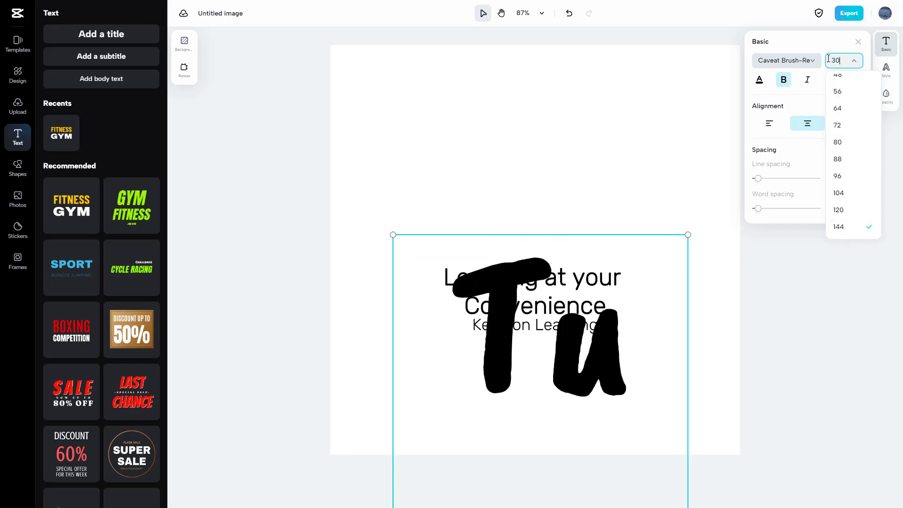
key(Return)
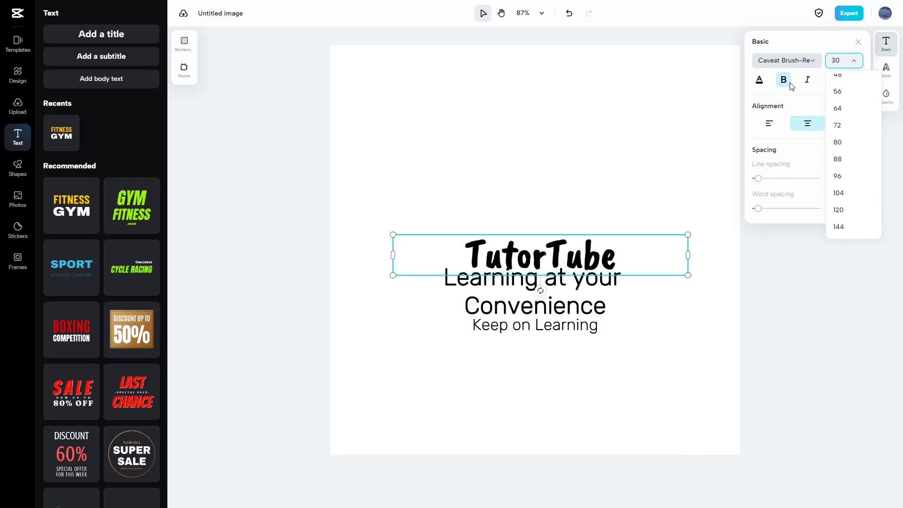
- Colour the TutorTube title medium green from the theme colors and remove its bold formatting
click(758, 80)
click(783, 195)
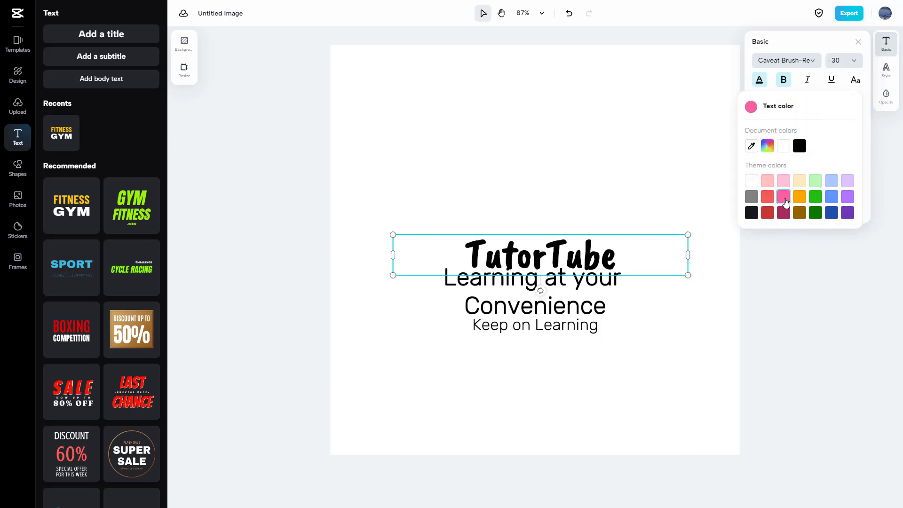
click(815, 196)
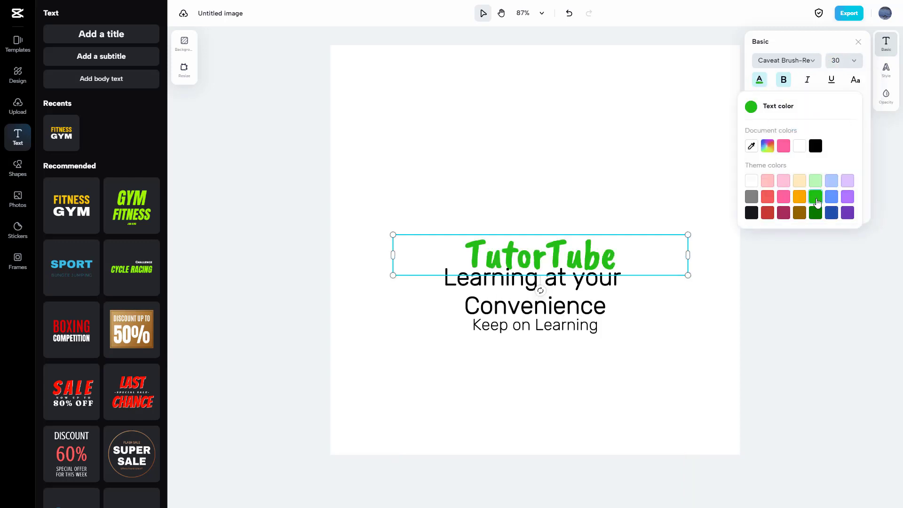
click(784, 81)
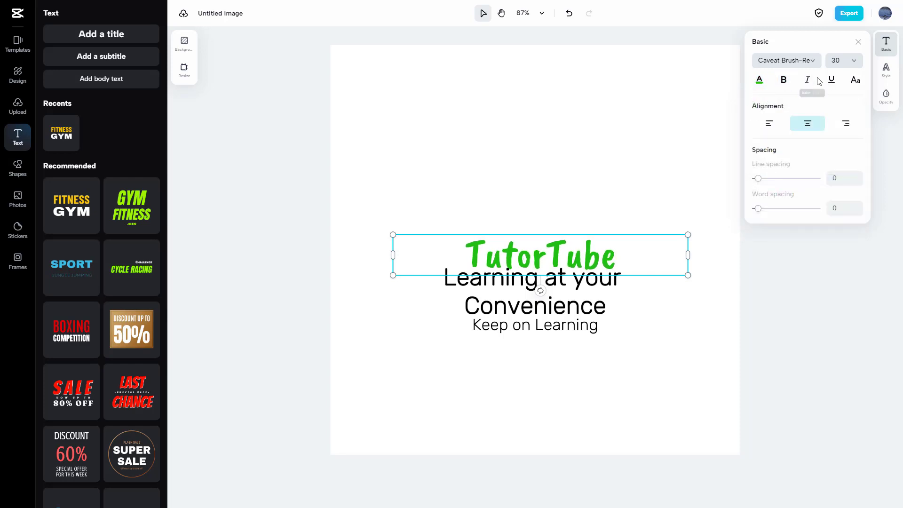
- Try underline and all-caps formatting on the TutorTube title, removing each again
click(830, 80)
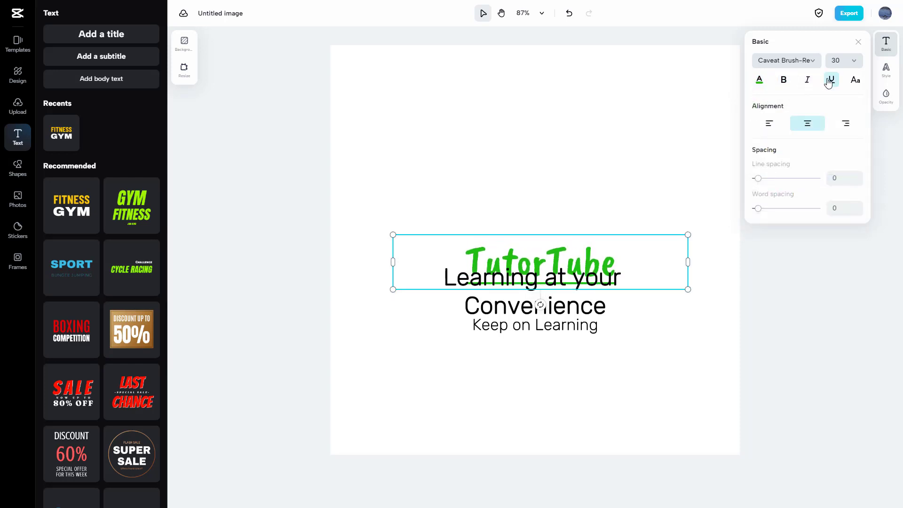
click(830, 80)
click(856, 81)
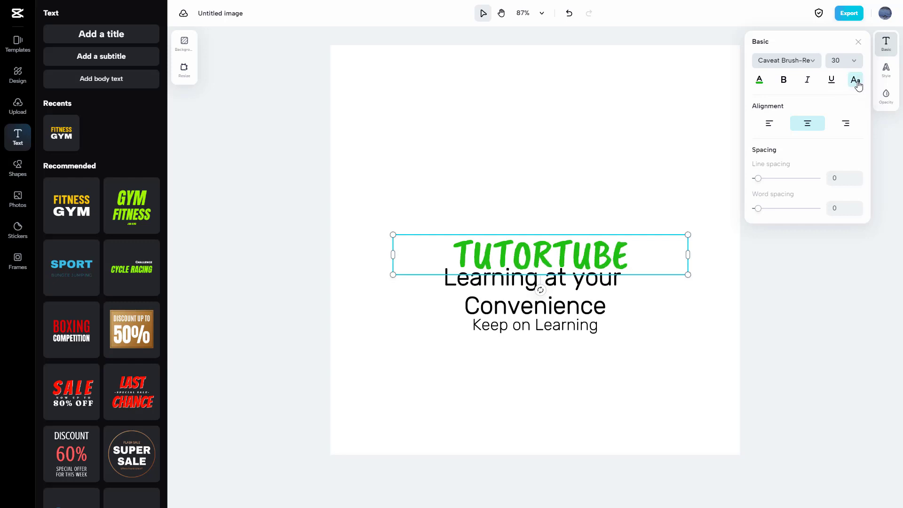
click(857, 81)
- Try left and right alignment on the TutorTube title and return it to centre alignment
click(769, 123)
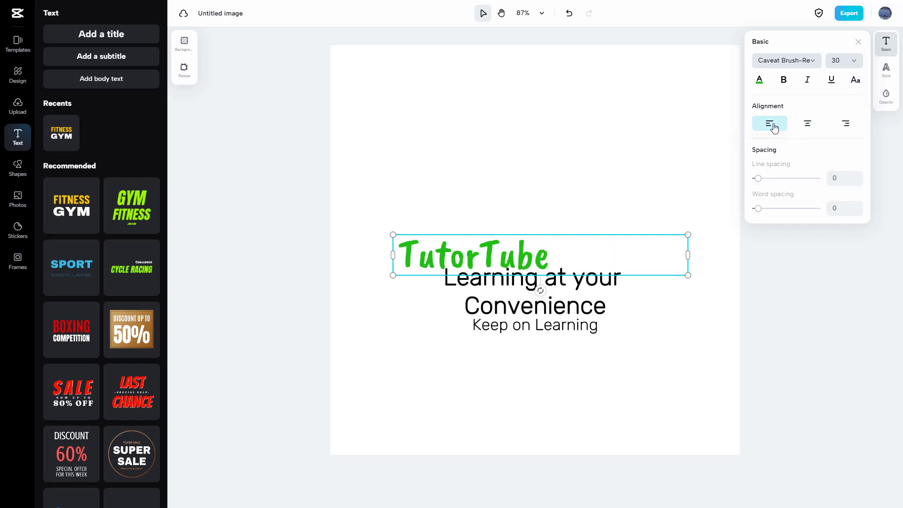
click(802, 125)
click(844, 124)
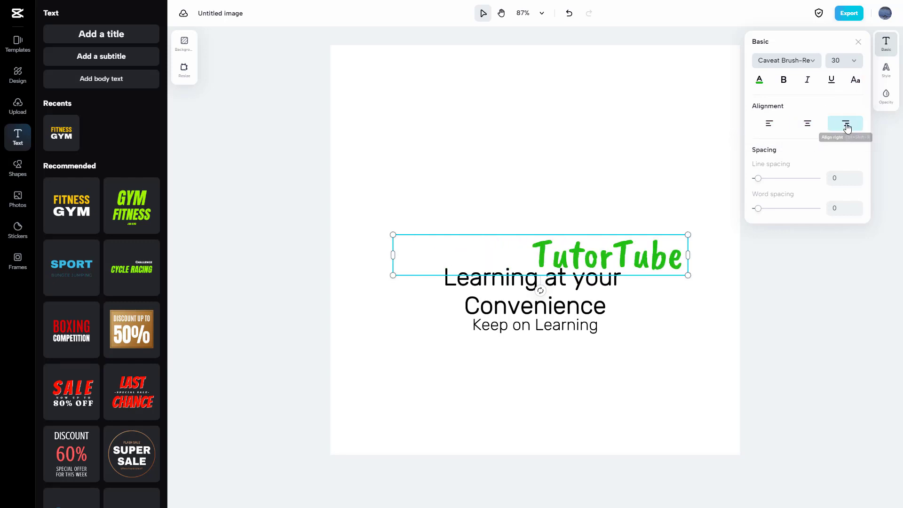
click(807, 124)
- Add a second line reading "fgh" to the TutorTube title
double_click(616, 262)
click(620, 260)
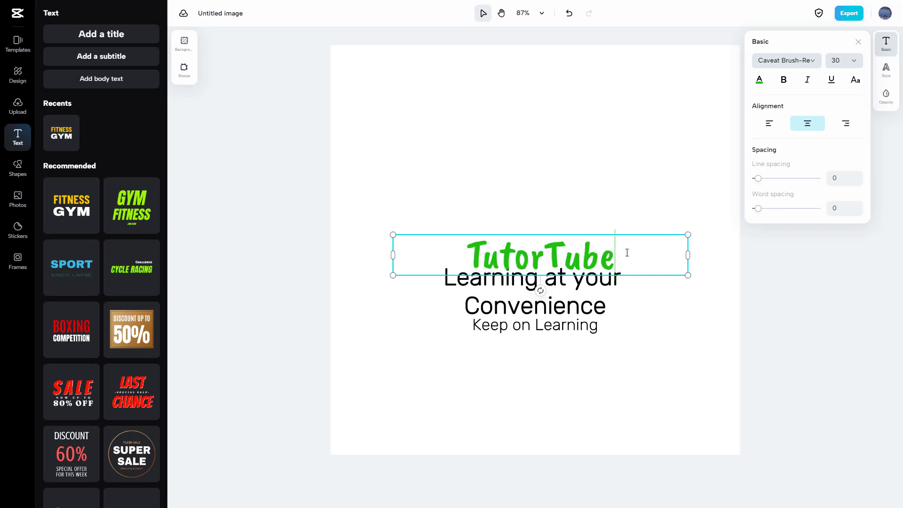
key(Return)
text(fgh)
click(660, 370)
- Move the subtitle above the title and set its line spacing to 23 and word spacing to 4
drag(638, 269, 591, 162)
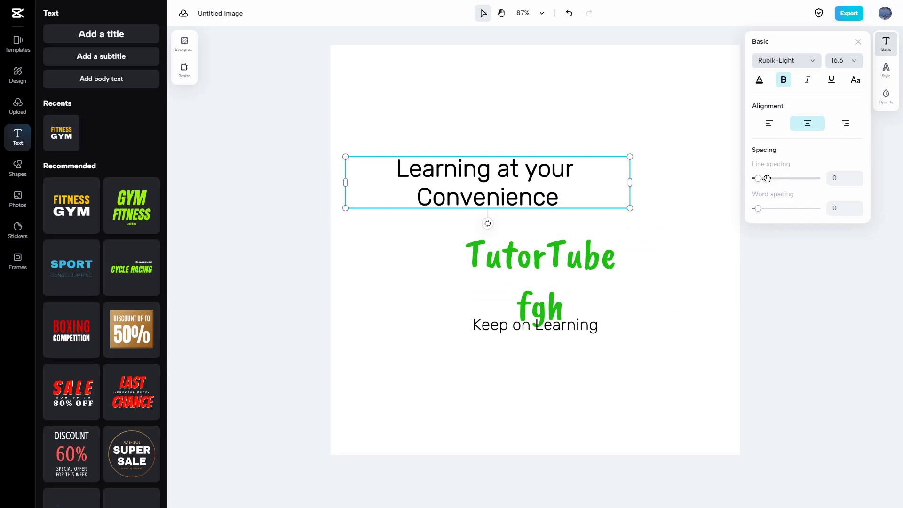
drag(757, 179, 757, 216)
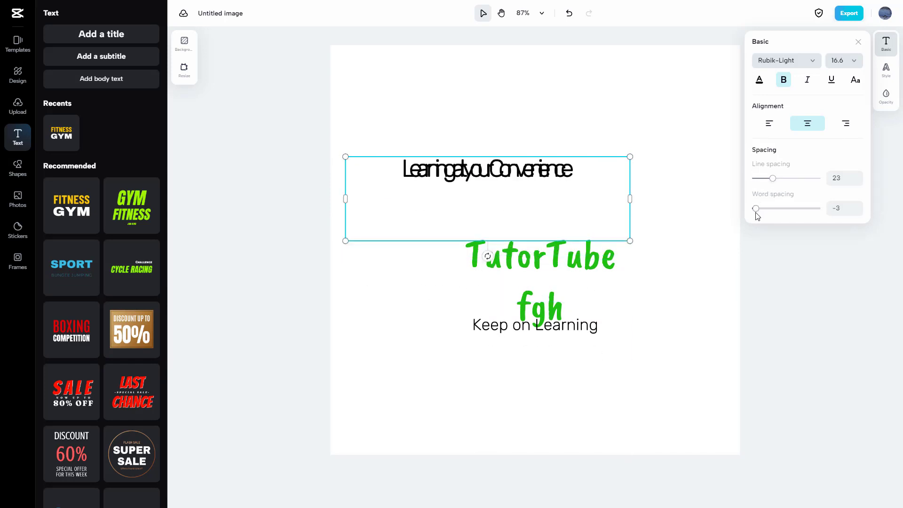
- Reduce the TutorTube title's line spacing and increase its word spacing
click(651, 252)
drag(762, 178, 759, 208)
click(742, 258)
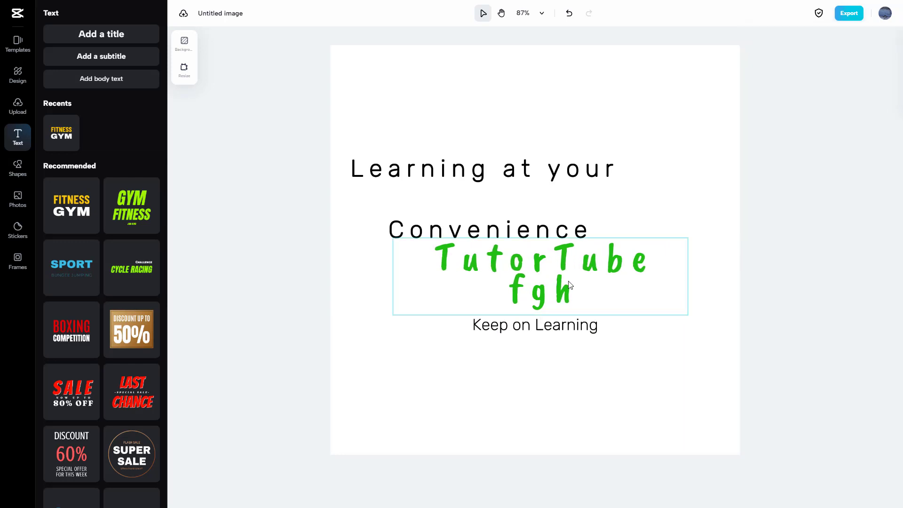
- Add a text background to the "Learning at your Convenience" subtitle and set its corner radius to 60
click(543, 174)
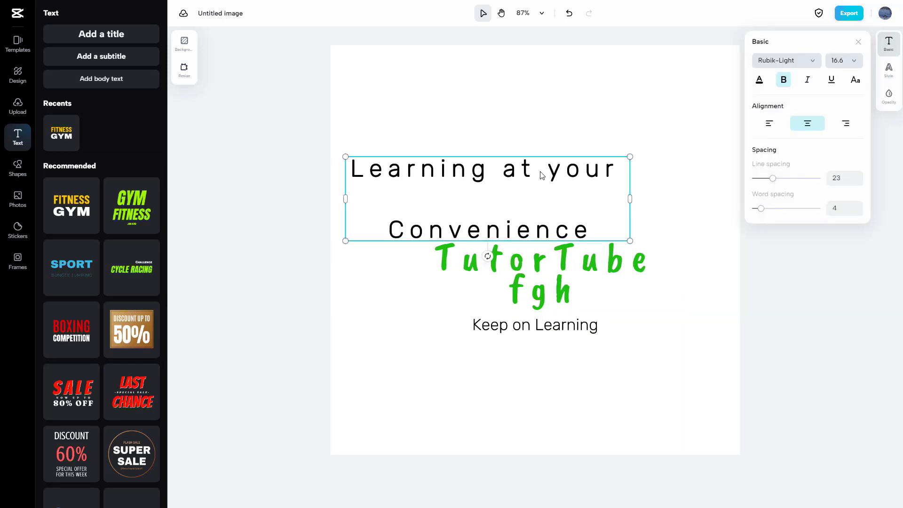
click(886, 71)
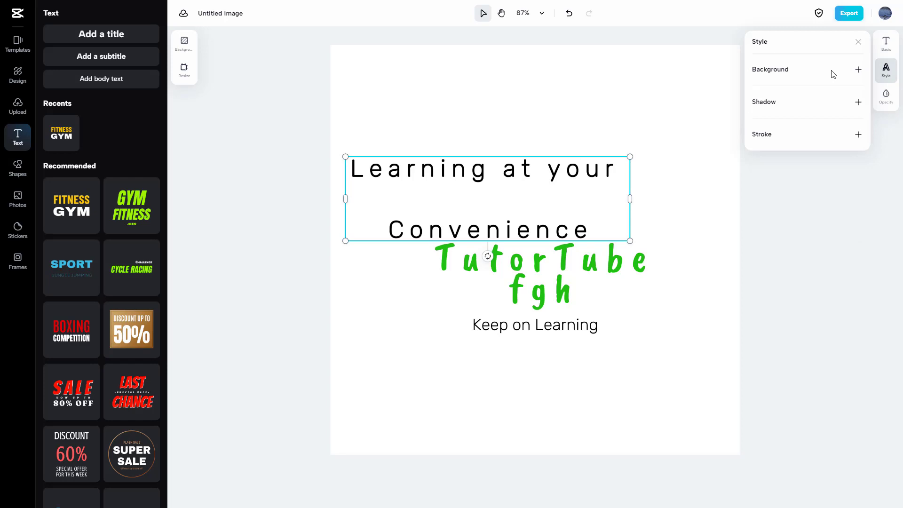
click(858, 70)
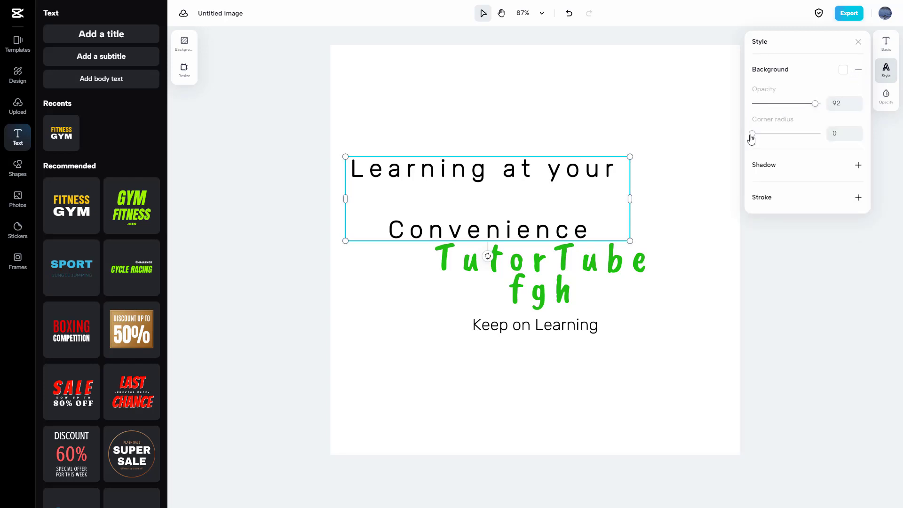
drag(752, 136, 793, 134)
- Add a shadow to the subtitle with opacity 68 and blur 51
click(857, 165)
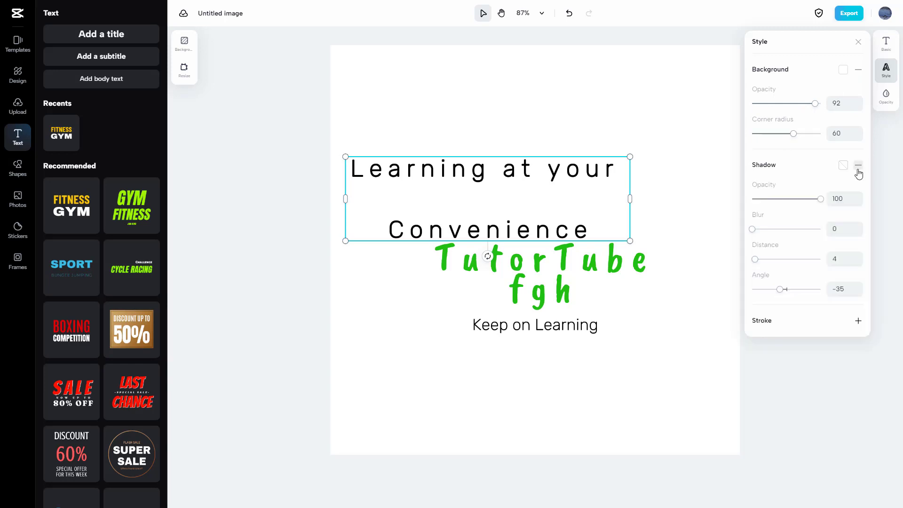
drag(817, 199, 798, 198)
drag(751, 229, 786, 229)
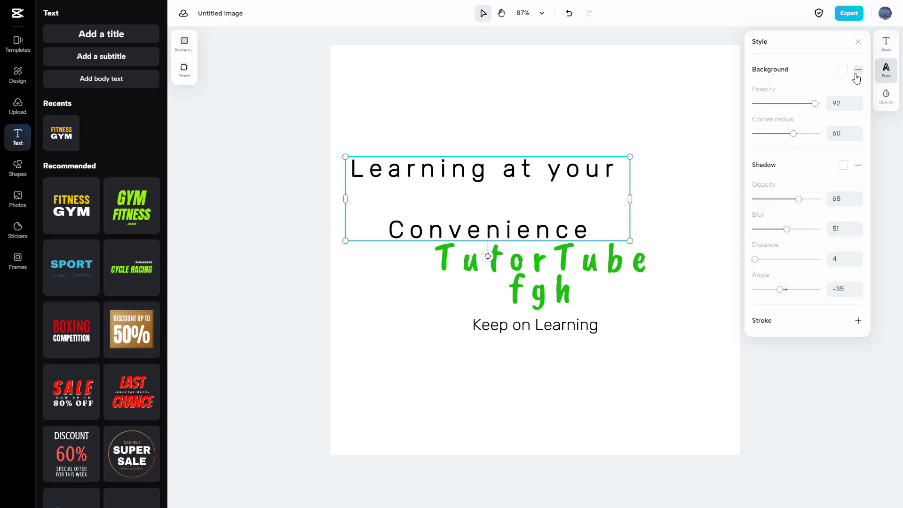
- Colour the subtitle's text background pink and set the background opacity to 68
click(844, 70)
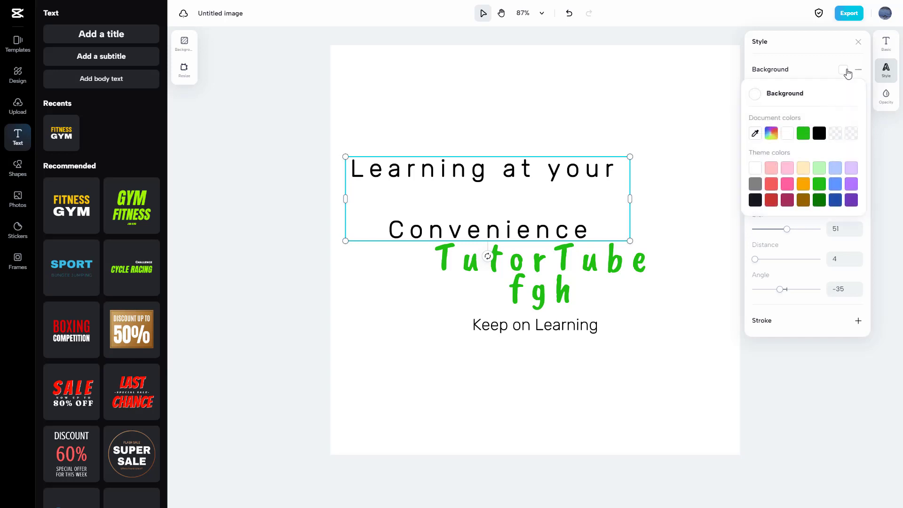
click(787, 185)
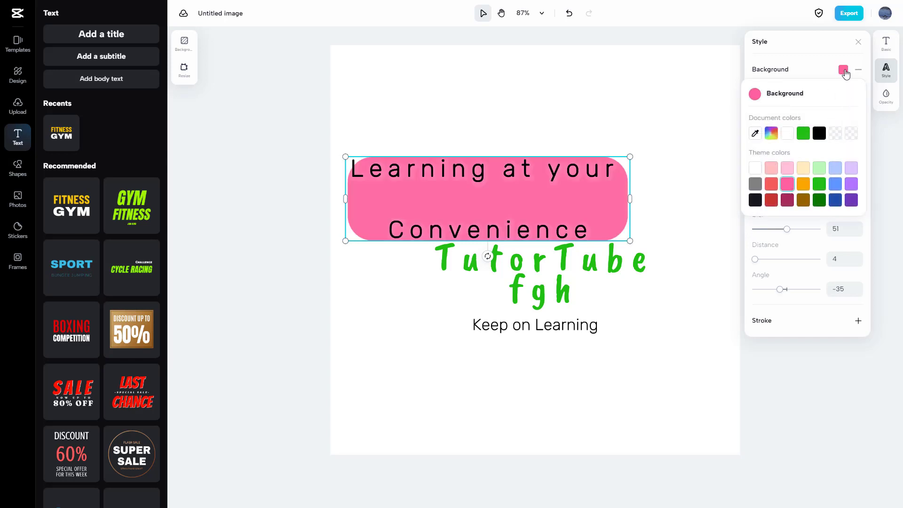
click(830, 51)
drag(814, 103, 793, 141)
- Make the subtitle's shadow green with opacity 73, blur 8, distance 16 and angle -57, trying black as its colour first
mouse_move(798, 199)
mouse_down()
mouse_move(755, 200)
mouse_move(807, 199)
mouse_move(813, 209)
mouse_move(788, 210)
mouse_move(821, 210)
mouse_move(752, 205)
mouse_move(802, 199)
mouse_up()
drag(786, 229, 757, 230)
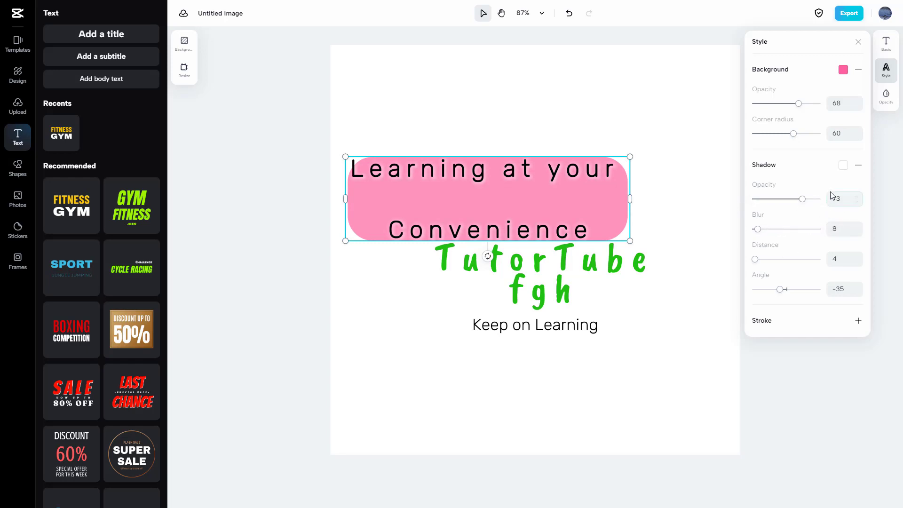
click(842, 169)
click(819, 229)
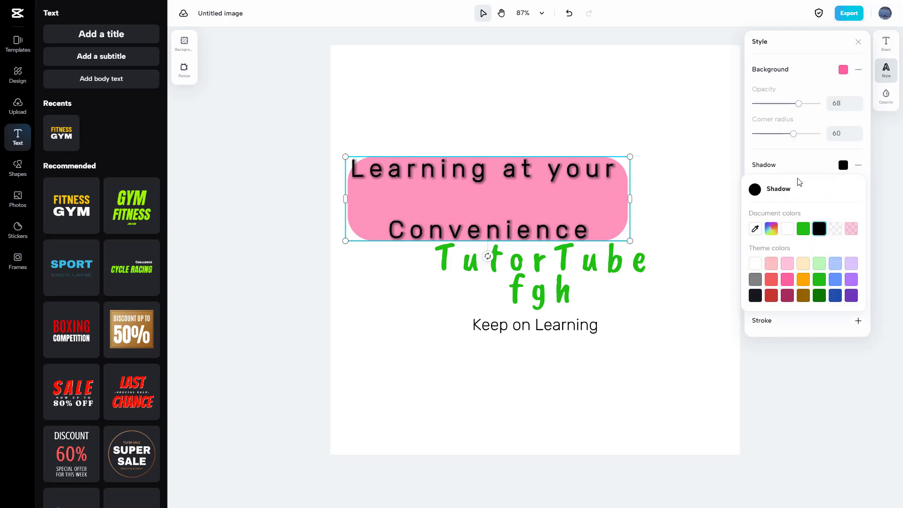
click(819, 279)
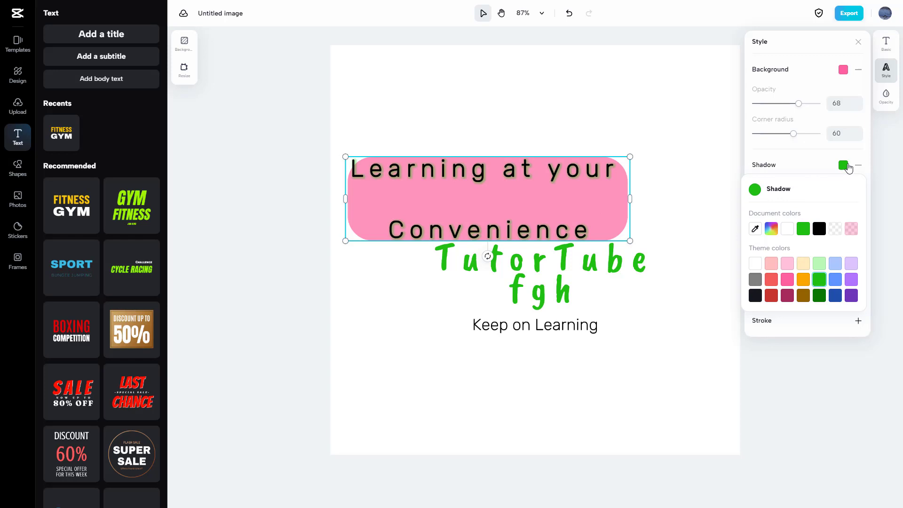
click(847, 167)
mouse_move(755, 259)
mouse_down()
mouse_move(777, 259)
mouse_move(762, 259)
mouse_up()
mouse_move(780, 289)
mouse_down()
mouse_move(805, 290)
mouse_move(775, 289)
mouse_up()
- Add a stroke of width 34 to the subtitle and colour it orange after trying green
click(858, 322)
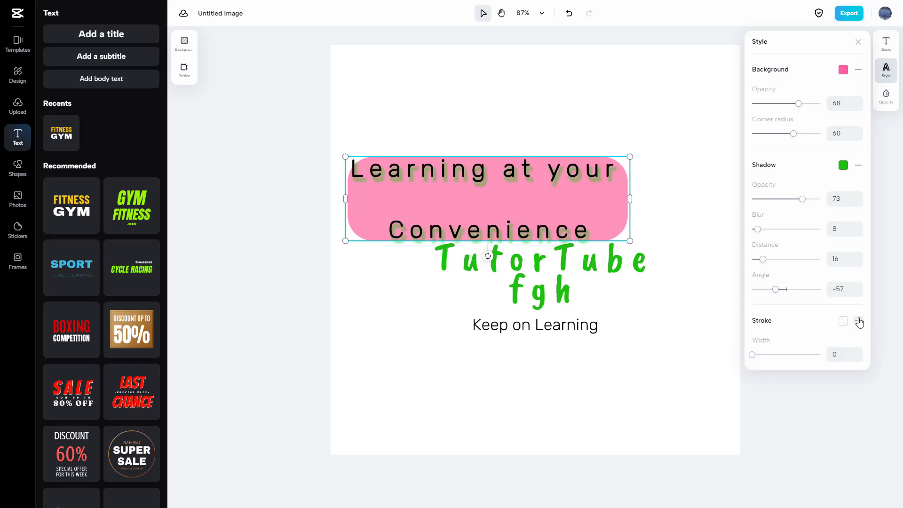
drag(786, 354, 775, 354)
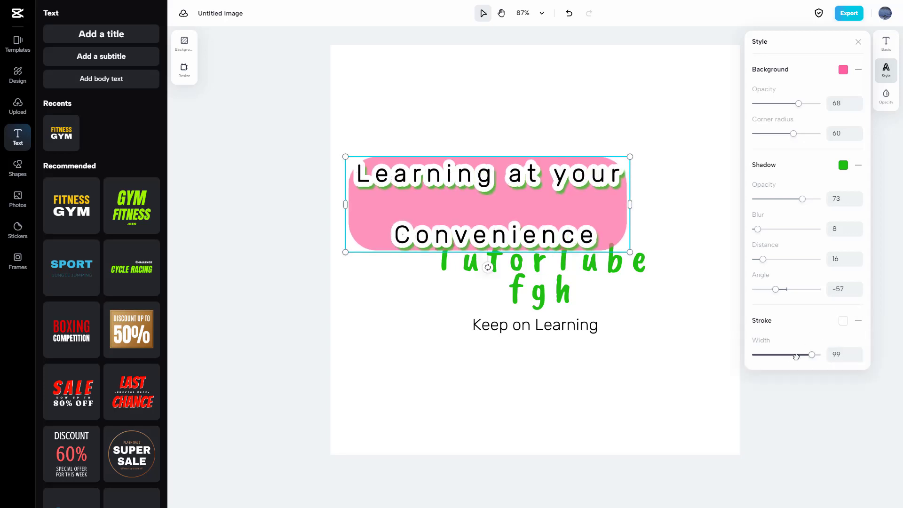
click(845, 322)
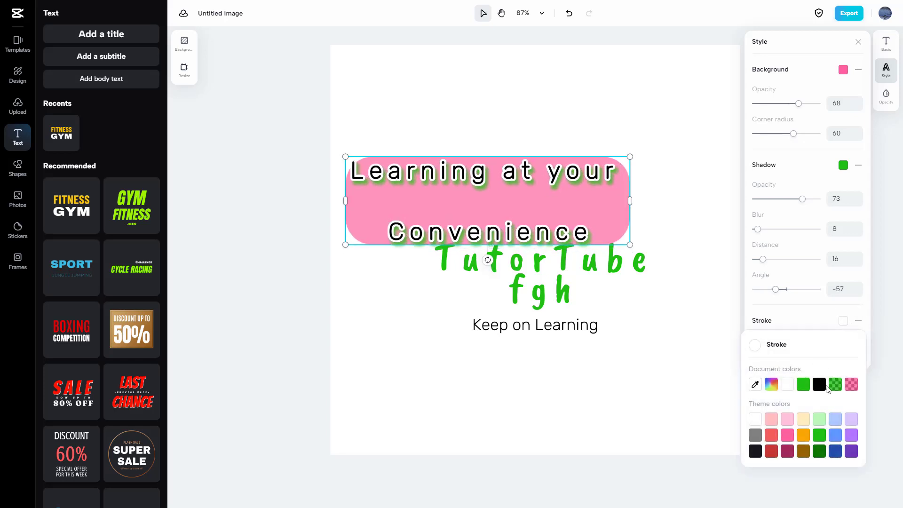
click(804, 385)
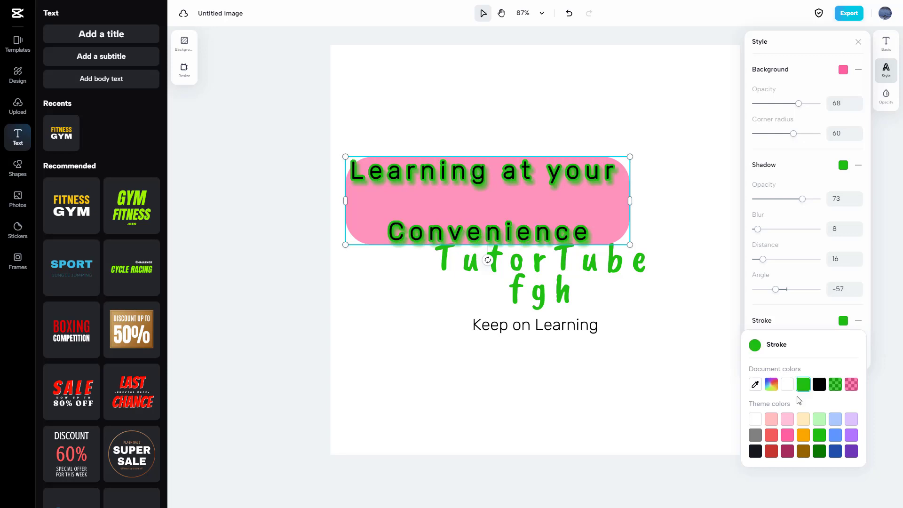
click(802, 435)
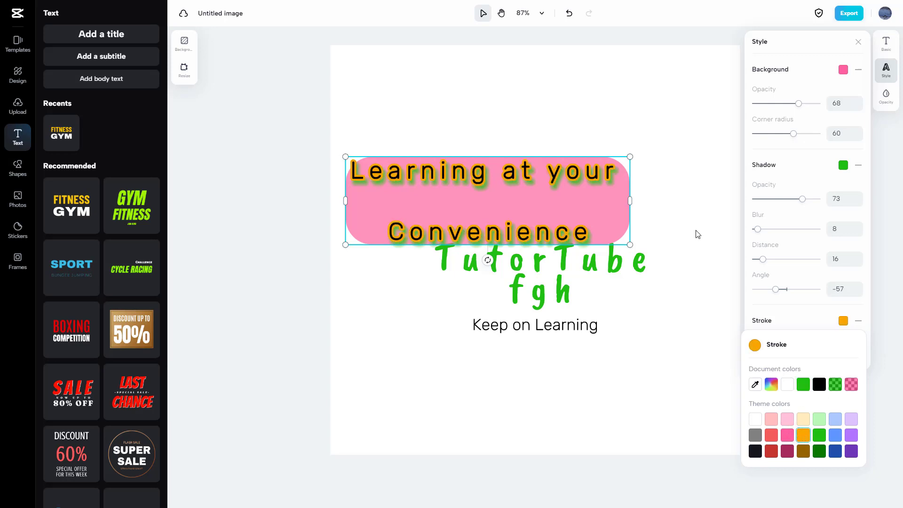
click(697, 234)
- Set the subtitle's overall opacity to 71% and move it so that it partly overlaps the TutorTube title
click(591, 205)
drag(592, 205, 605, 149)
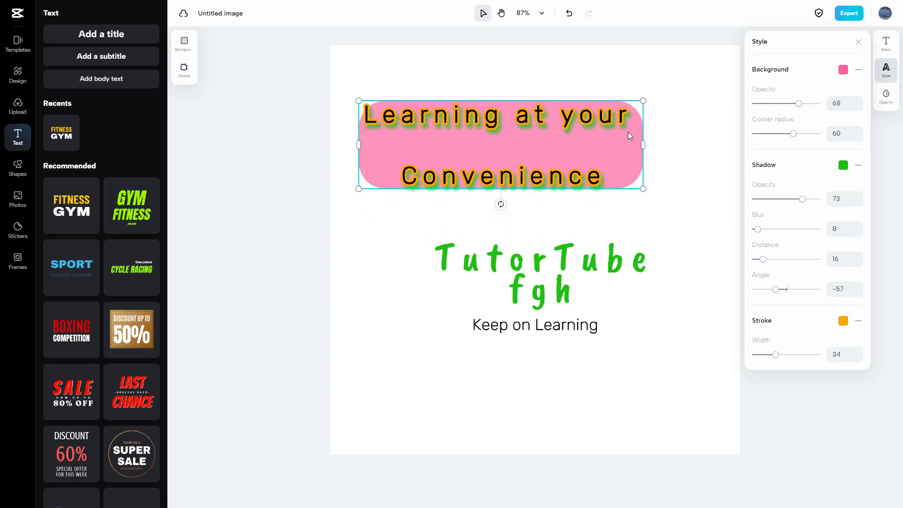
click(885, 96)
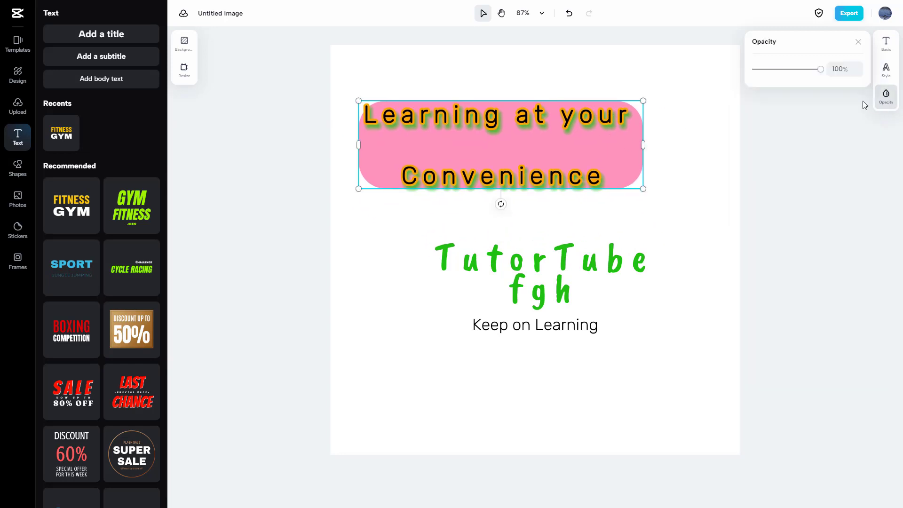
drag(821, 70, 800, 70)
drag(583, 110, 632, 174)
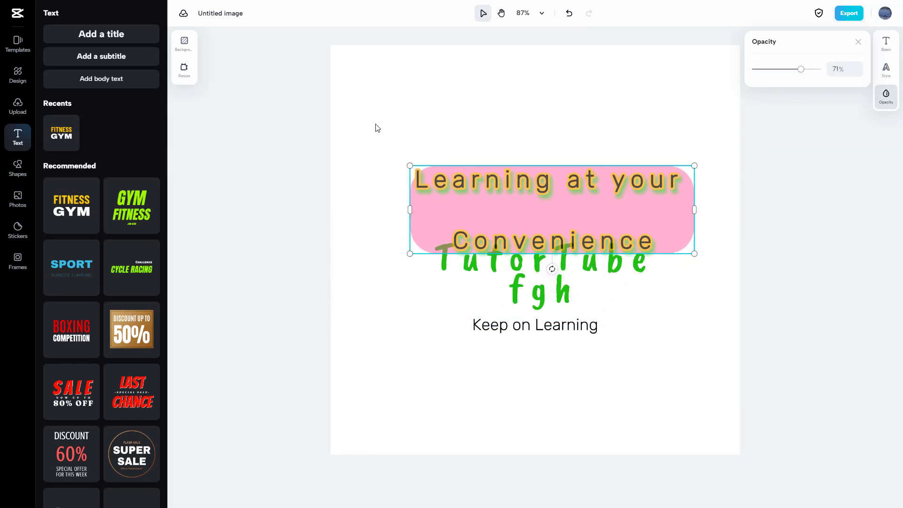
drag(377, 127, 733, 407)
click(361, 143)
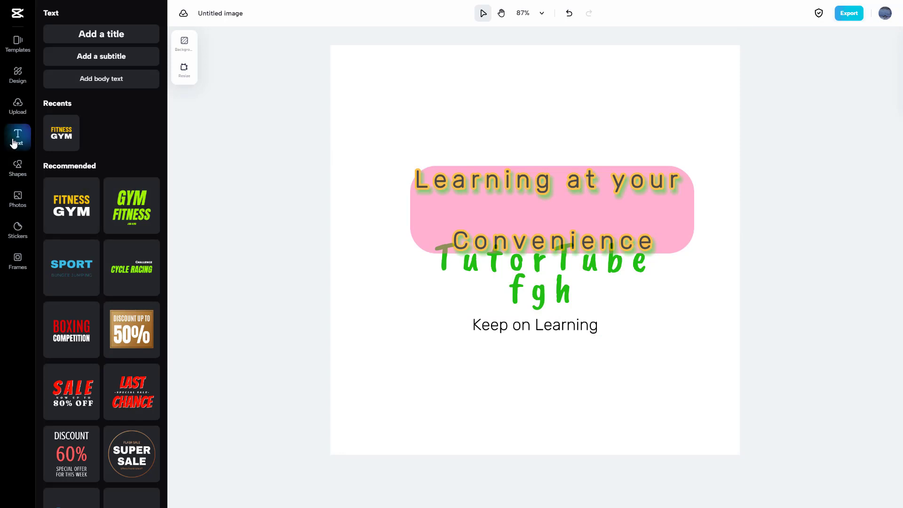
- Place the recommended "YOUTH NEW FORCES" text template on the canvas above the subtitle
scroll(67, 209, down, 10)
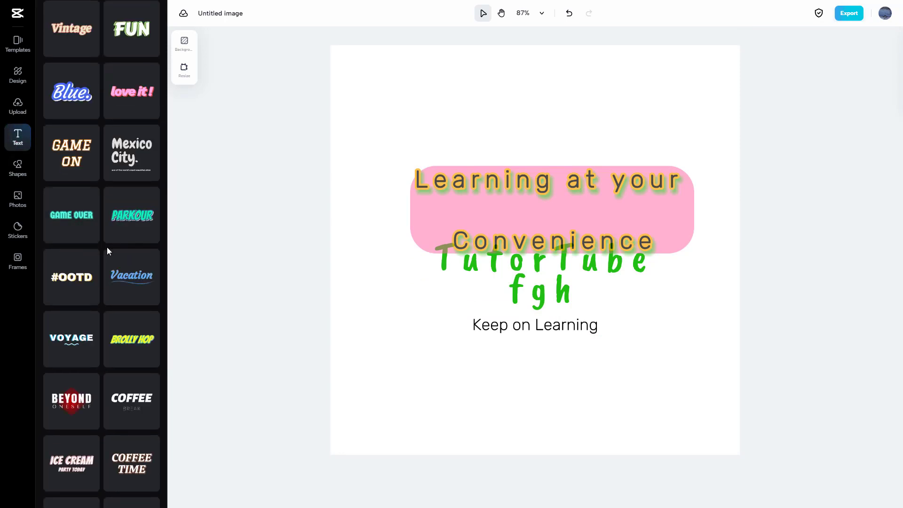
scroll(107, 251, up, 8)
drag(87, 286, 412, 136)
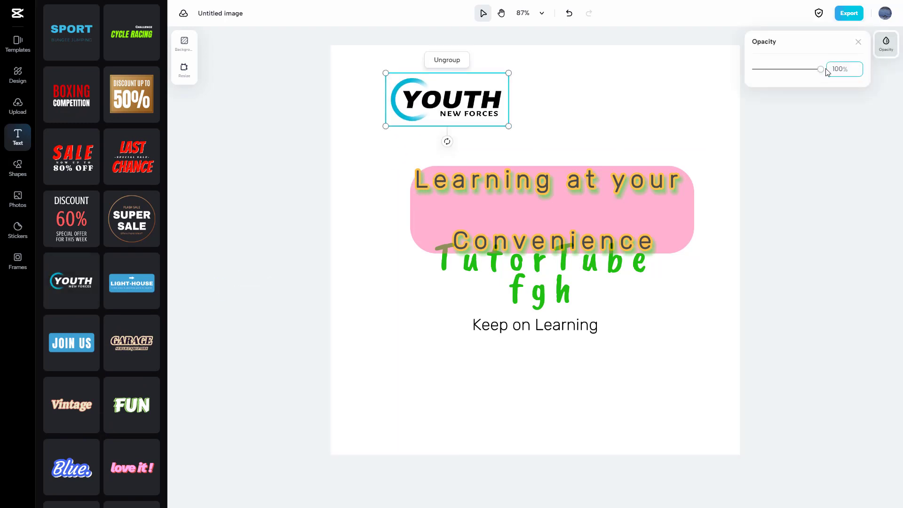
mouse_move(819, 69)
mouse_down()
mouse_move(792, 69)
mouse_move(819, 69)
mouse_up()
- Replace the word "YOUTH" in the placed text template with "ghjghj"
double_click(470, 101)
text(ghjghj)
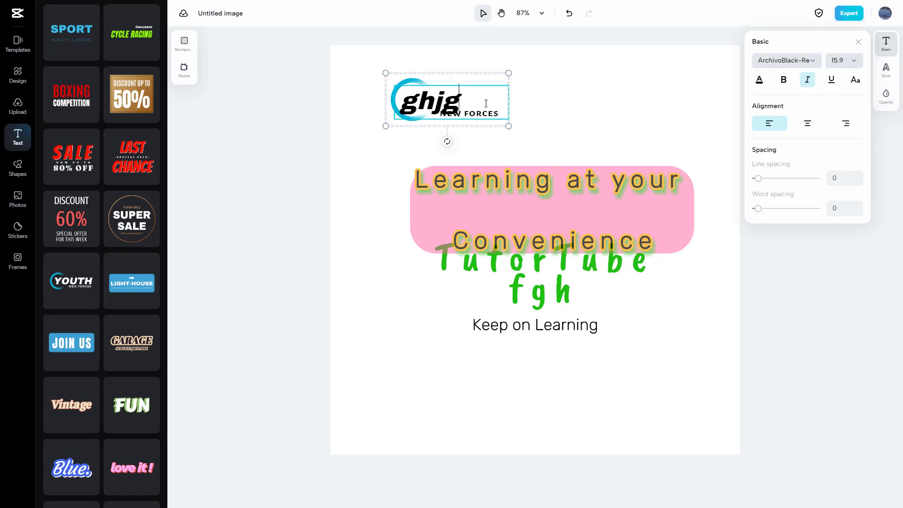
click(534, 97)
click(496, 123)
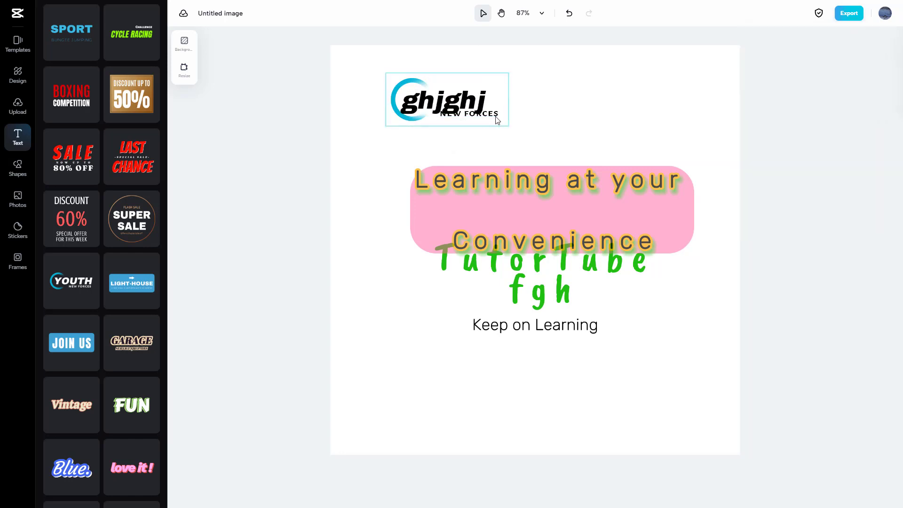
click(598, 119)
scroll(106, 235, up, 5)
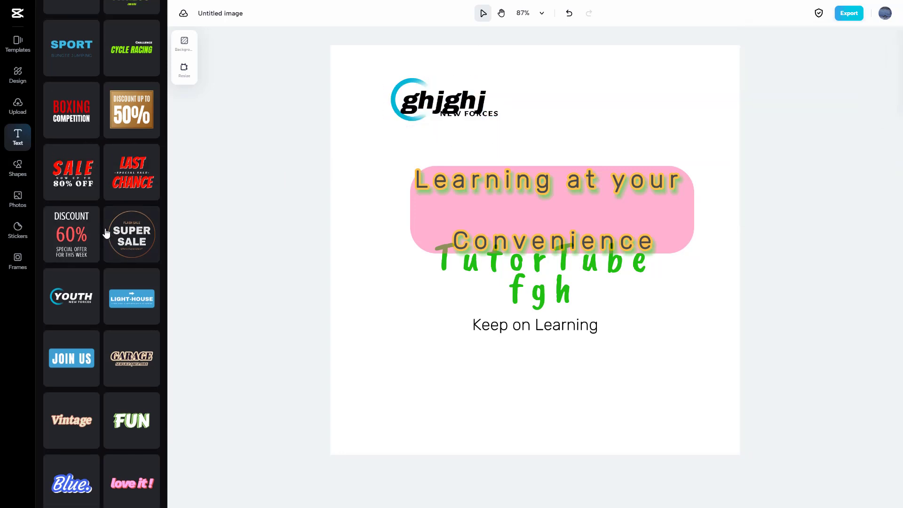